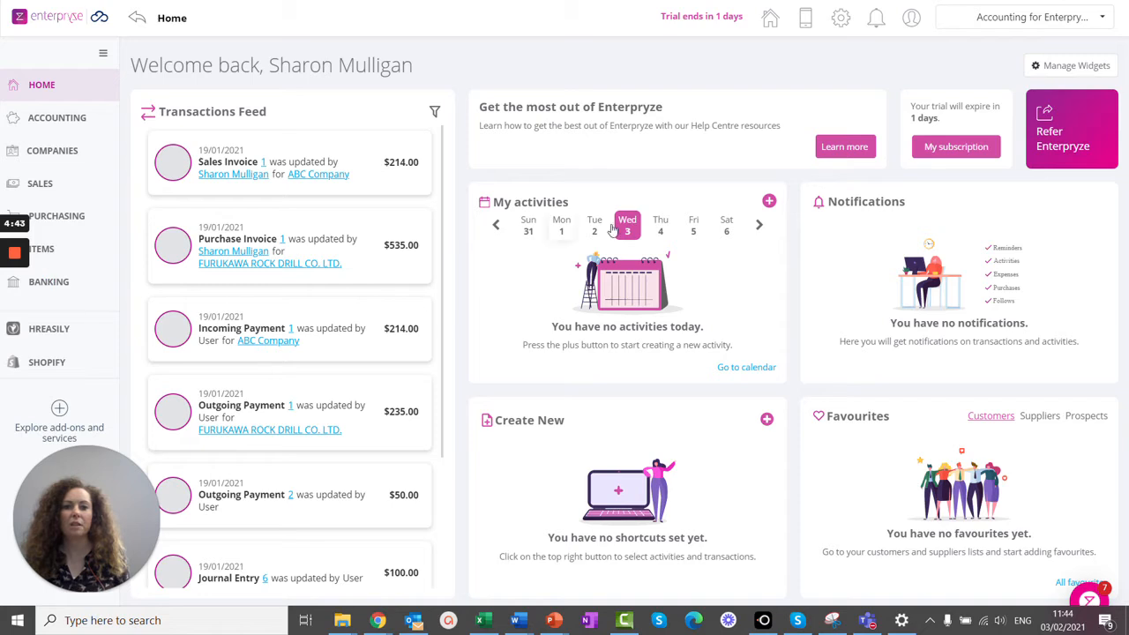
Open the finance and banking settings of the organisation.
click(841, 21)
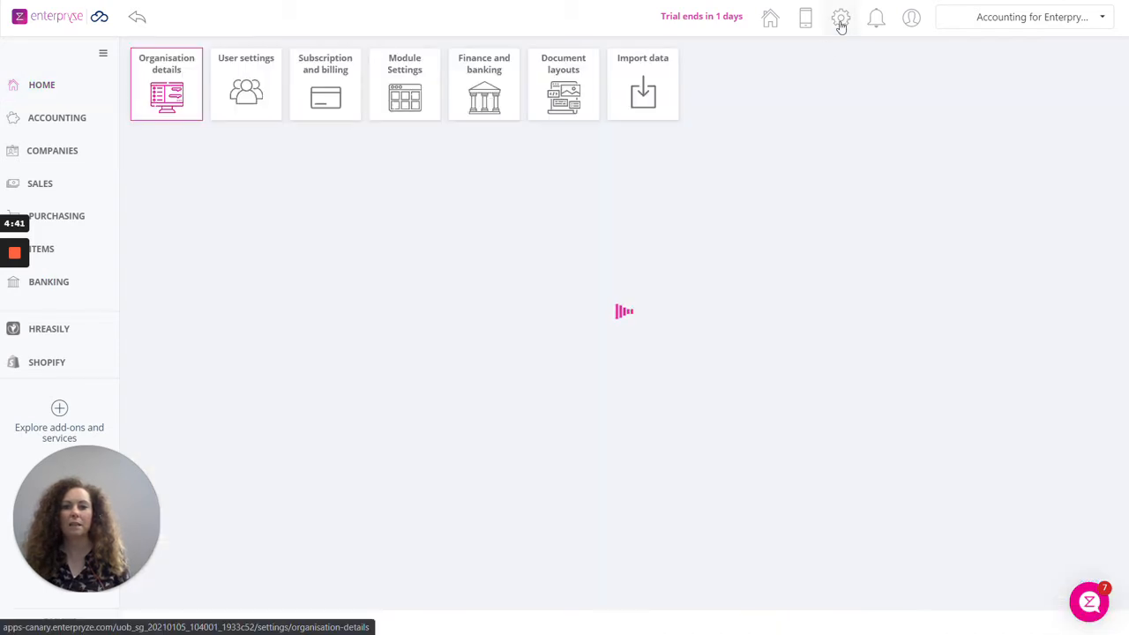
click(496, 87)
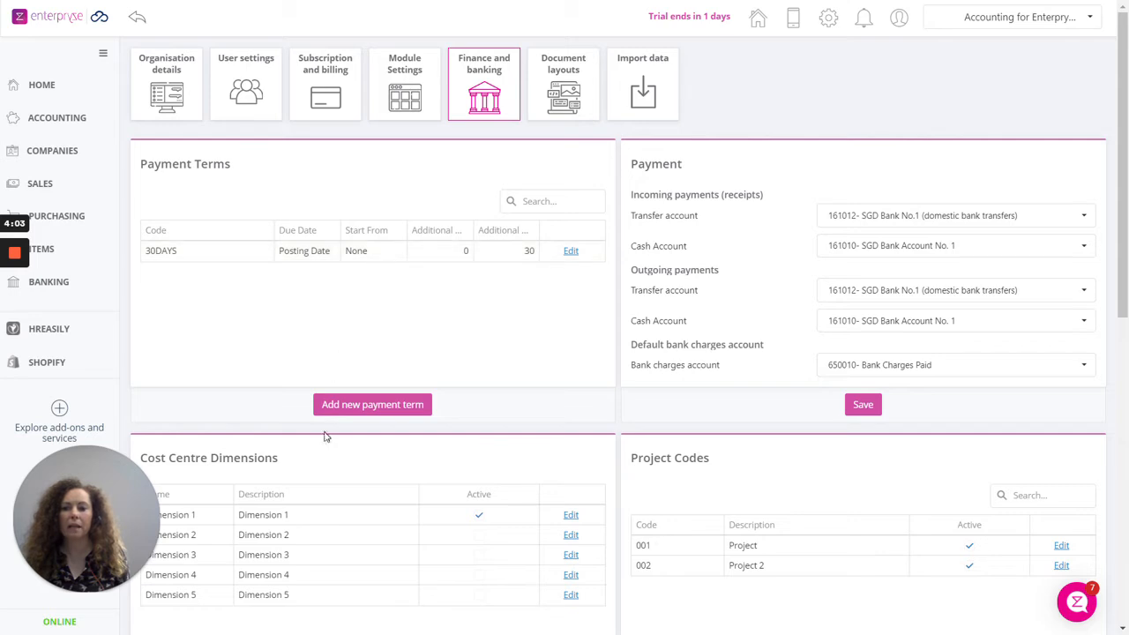
Start a new payment term, review its due date, start-from, additional months and additional days fields, and discard the entry.
click(382, 410)
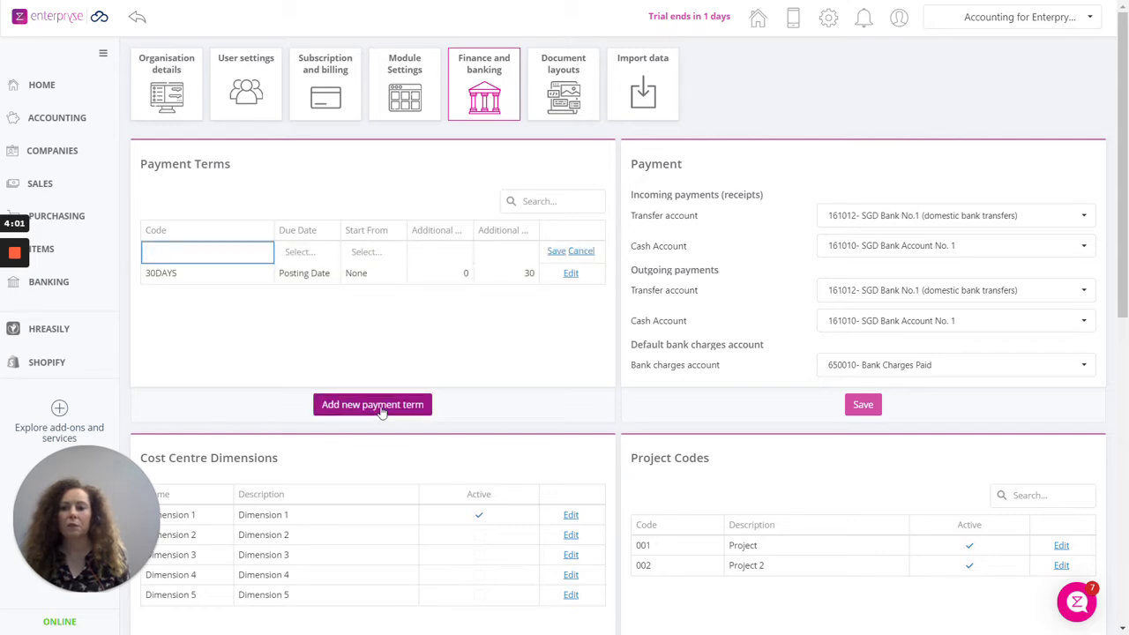
click(312, 252)
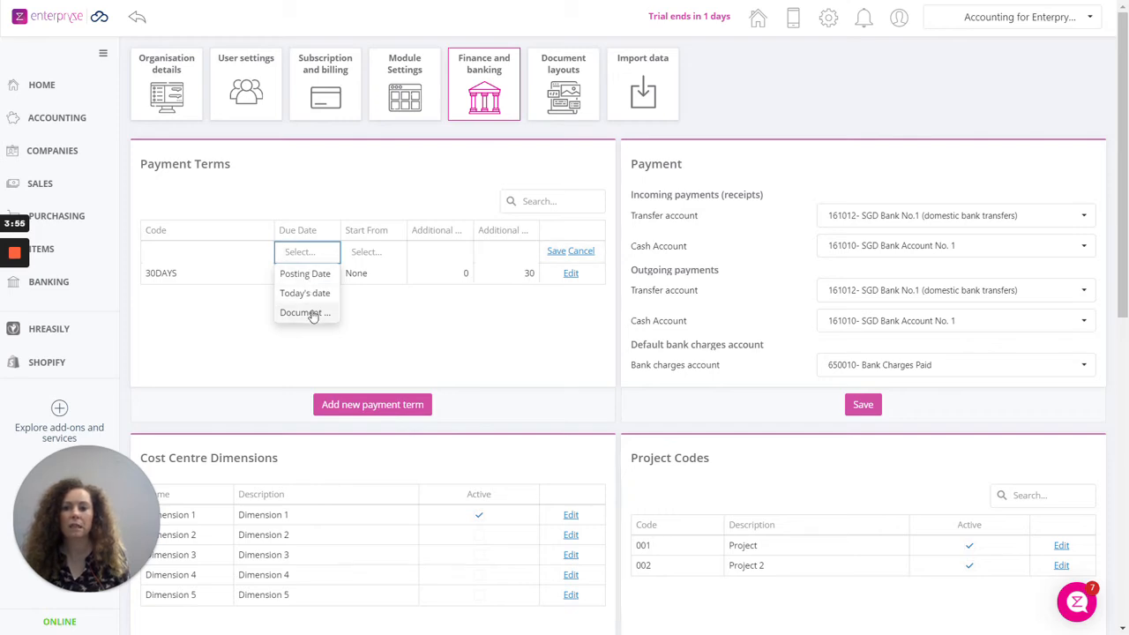
click(367, 252)
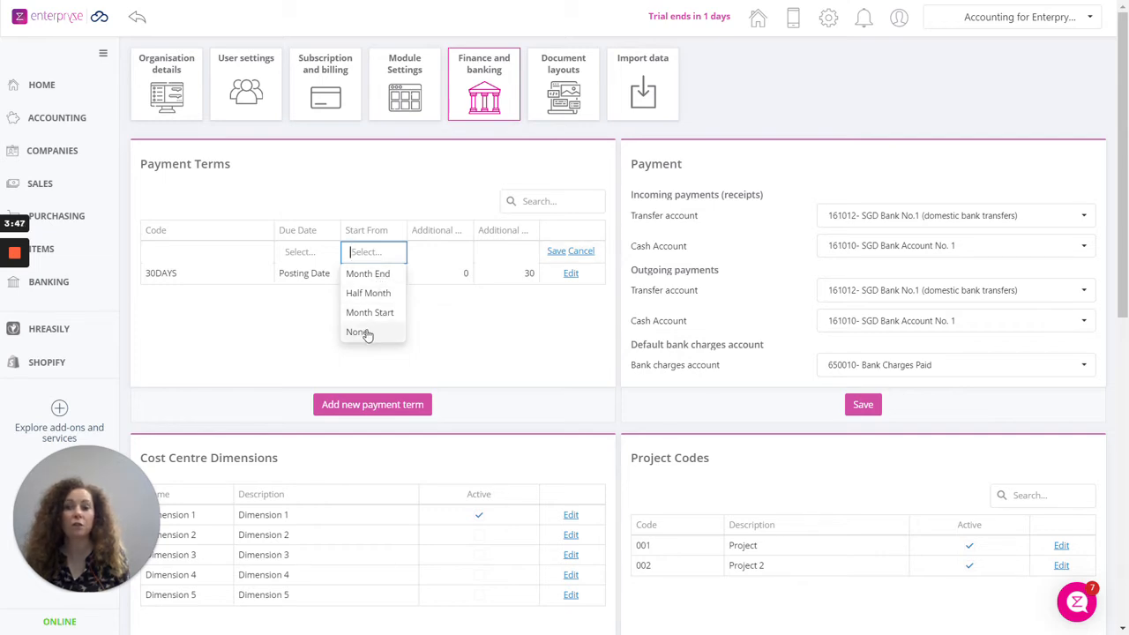
click(440, 251)
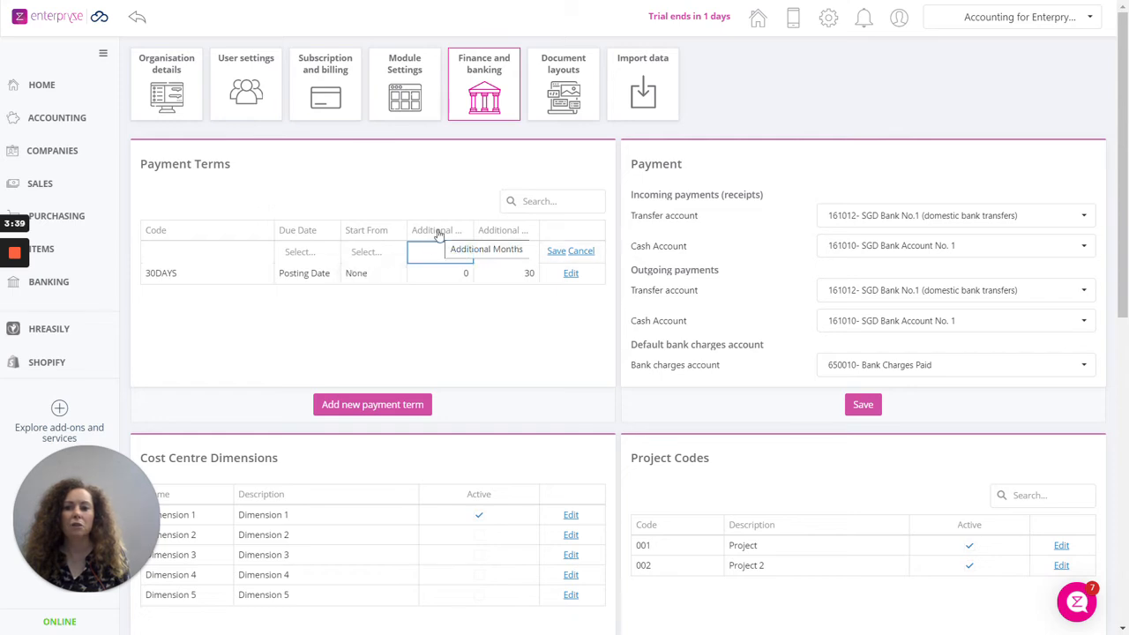
key(Tab)
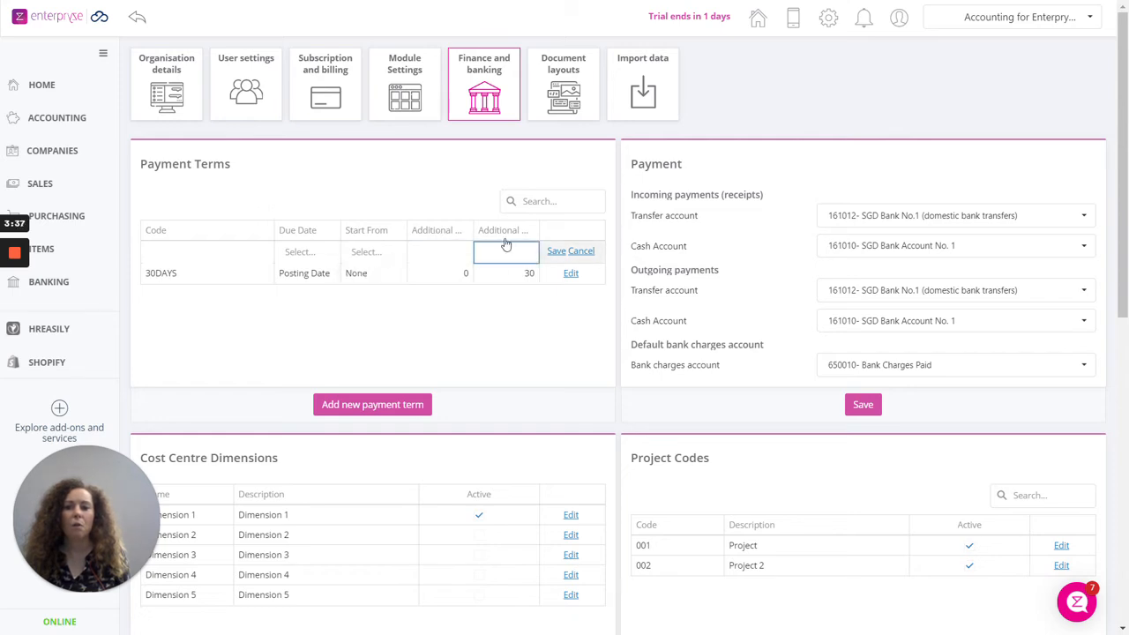
click(580, 252)
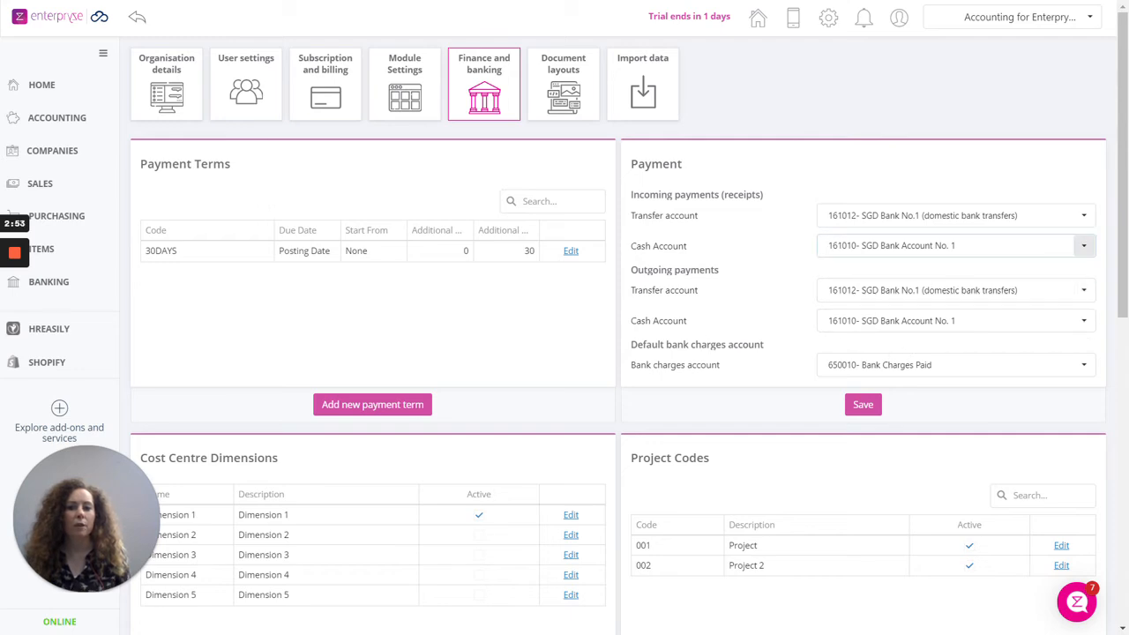
Review the account choices for incoming bank transfers and save the payment settings.
click(1087, 219)
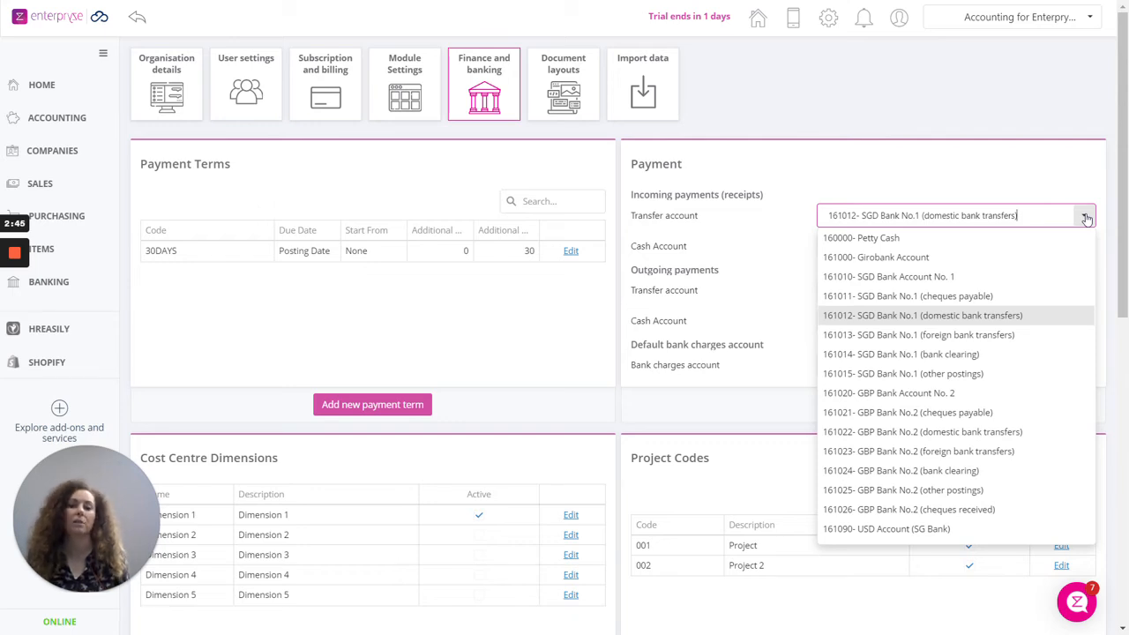
click(1087, 218)
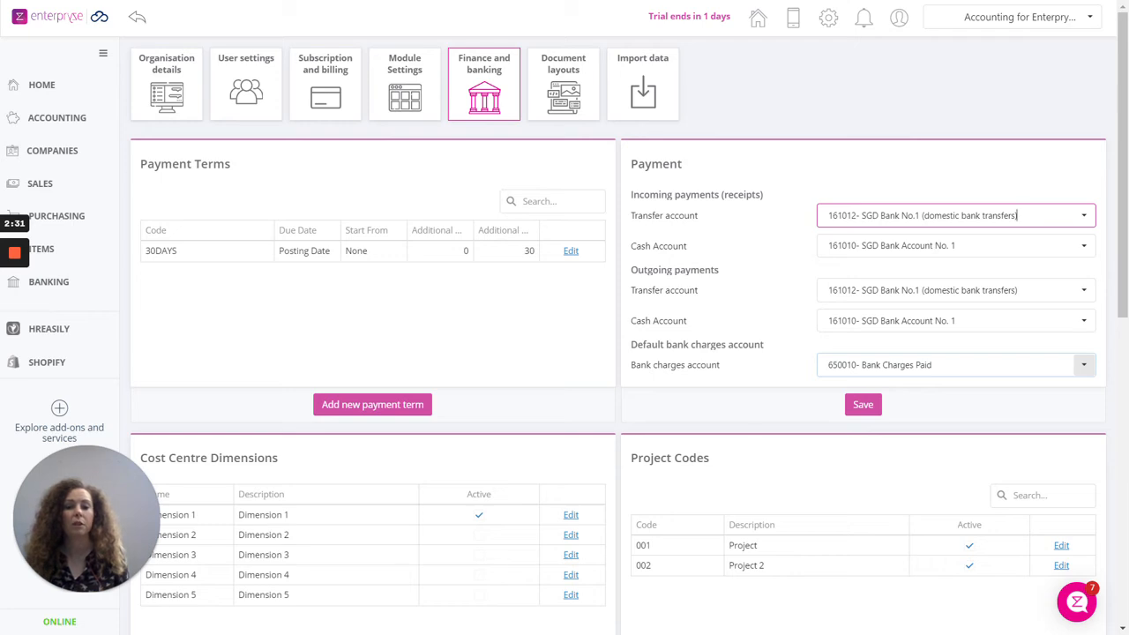
click(865, 411)
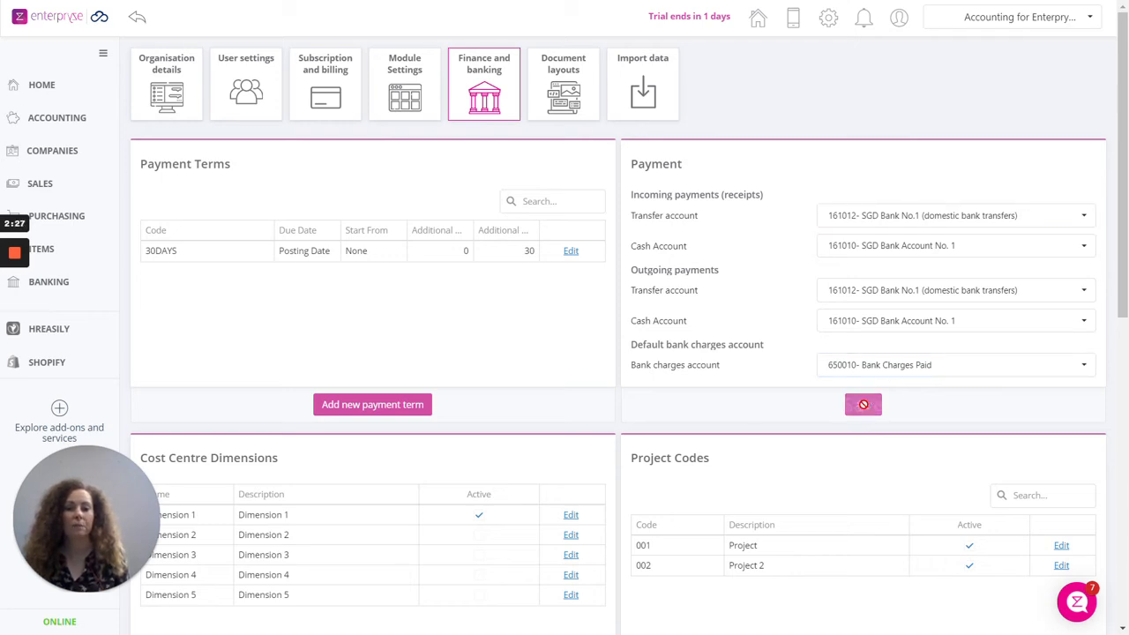
Open the exchange rate setup for the period 01/02/2021 to 28/02/2021 and select the EUR and GBP currencies.
scroll(716, 389, down, 3)
scroll(716, 389, down, 3)
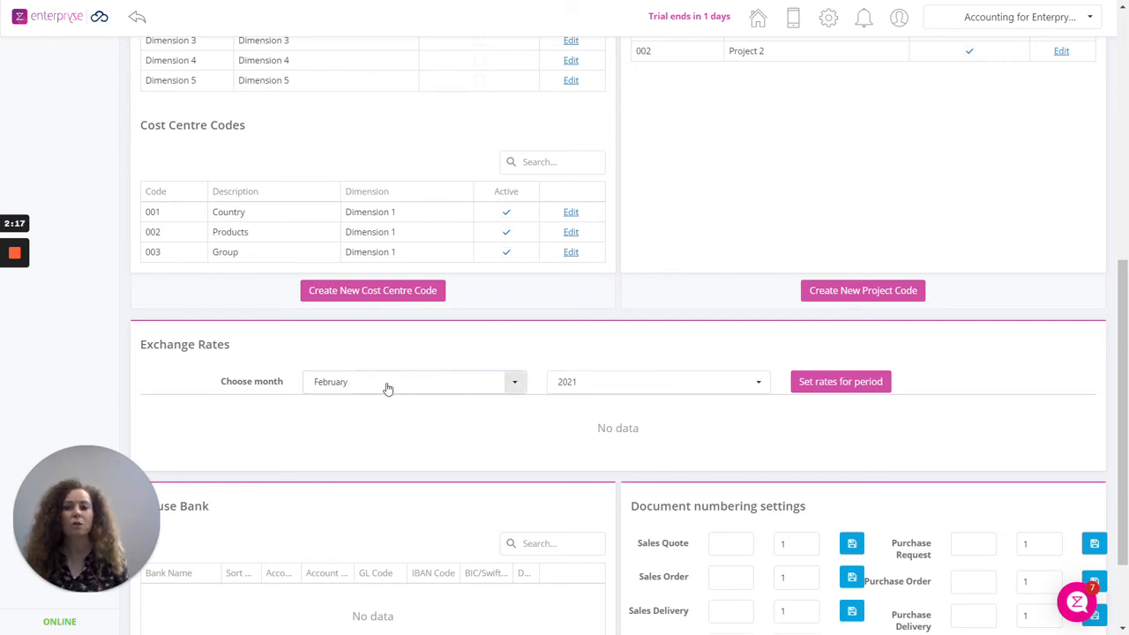
click(814, 386)
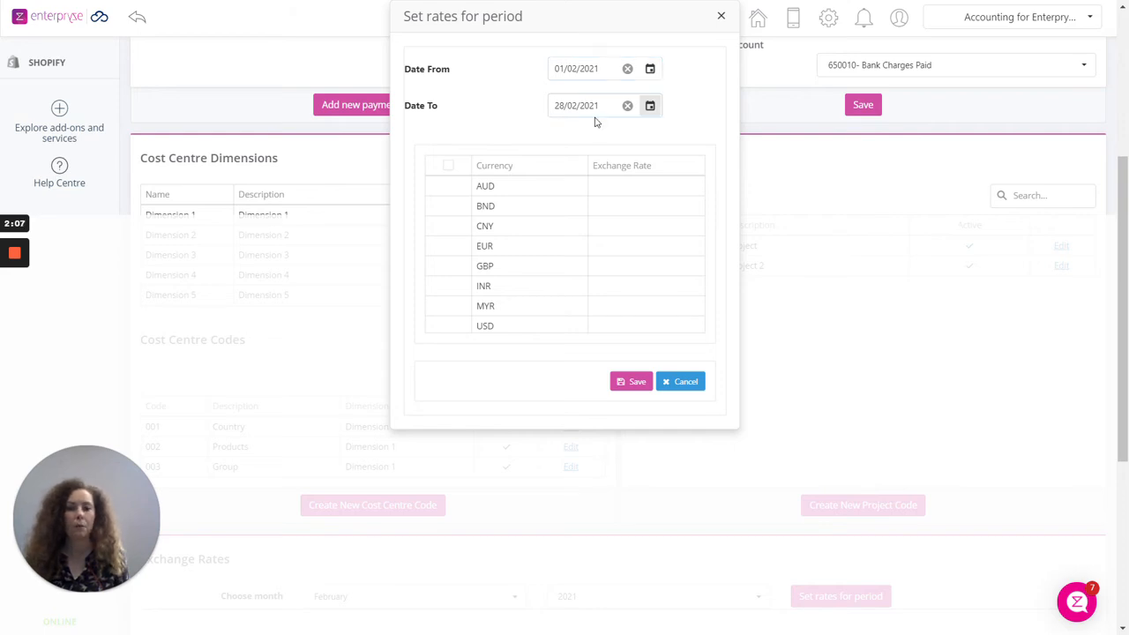
click(447, 168)
click(447, 168)
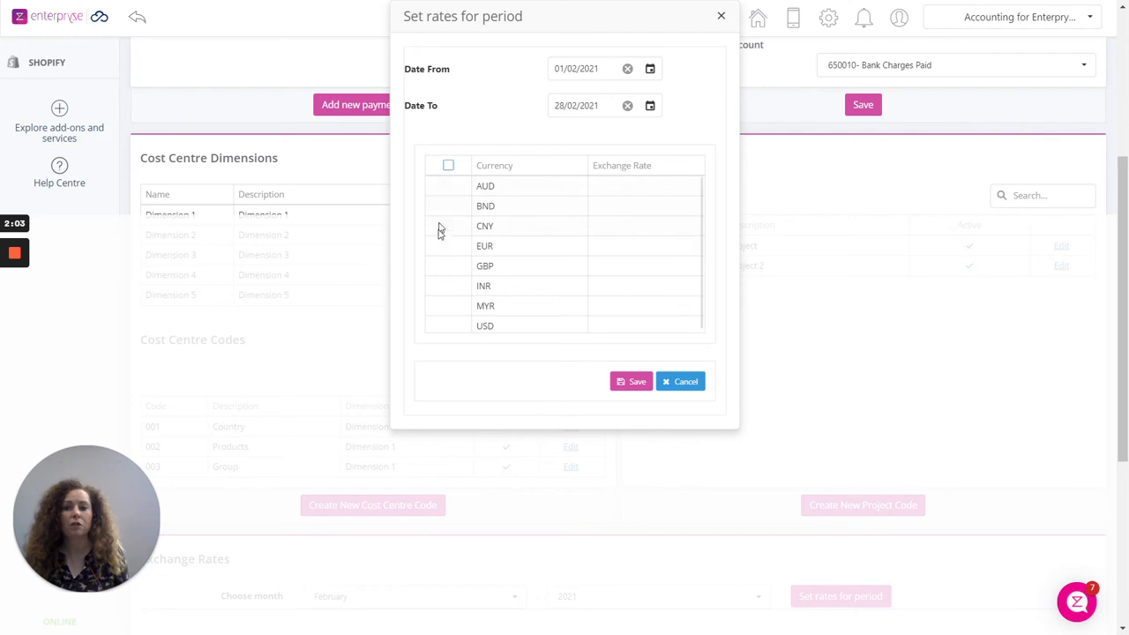
click(449, 248)
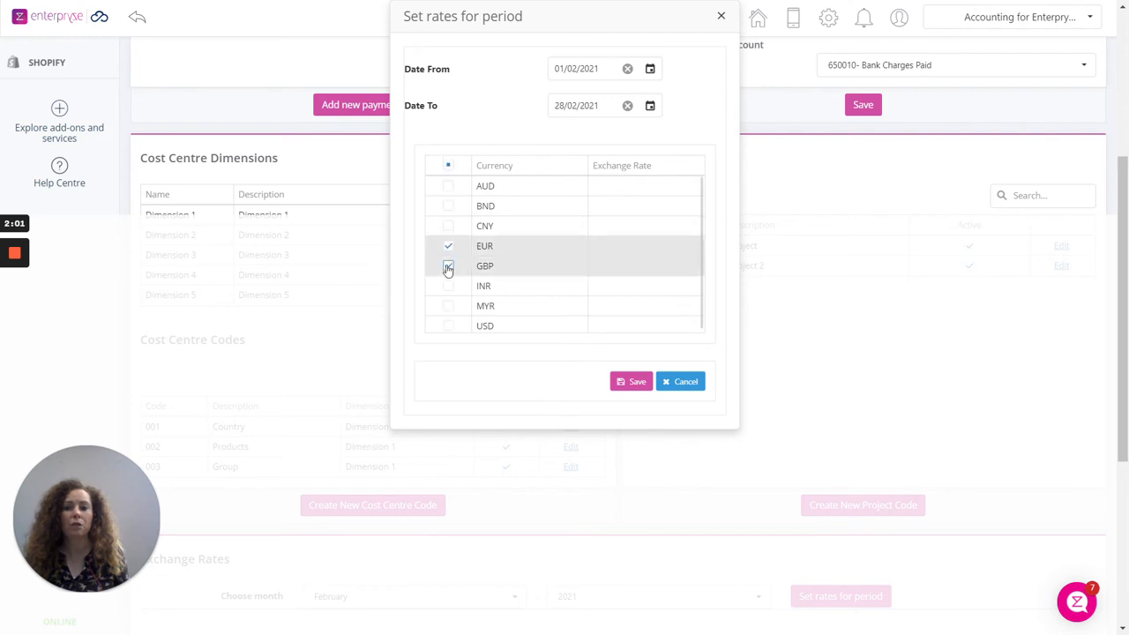
click(448, 267)
Set the exchange rate to 1.25 for EUR and 1.36 for GBP, and save the rates for the period.
click(643, 251)
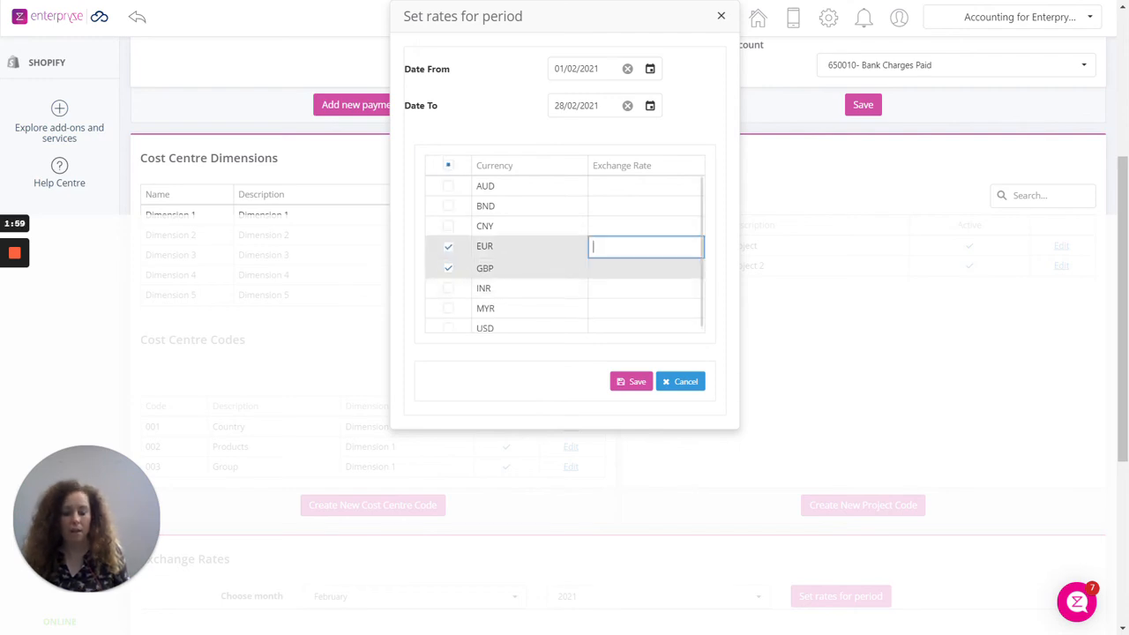
text(1.)
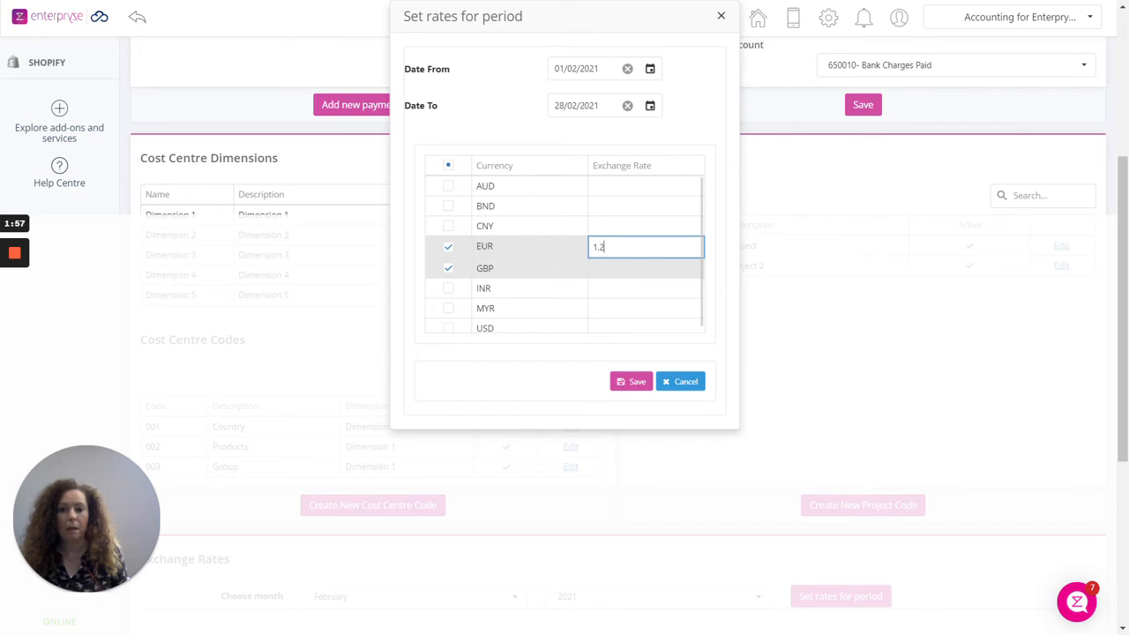
text(25)
click(640, 267)
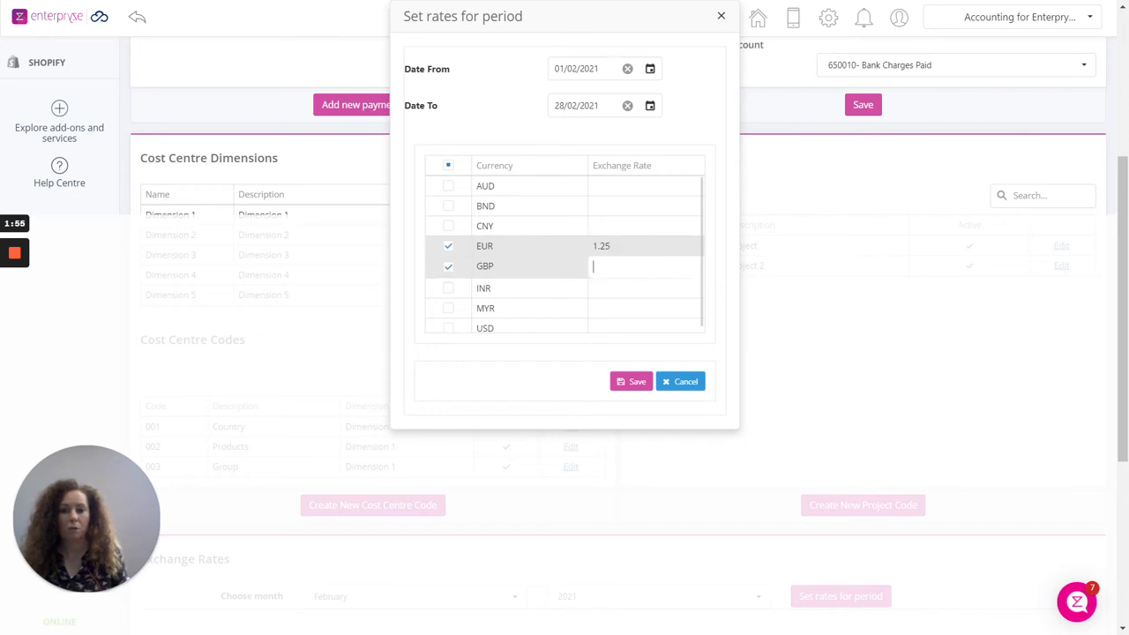
text(1.36)
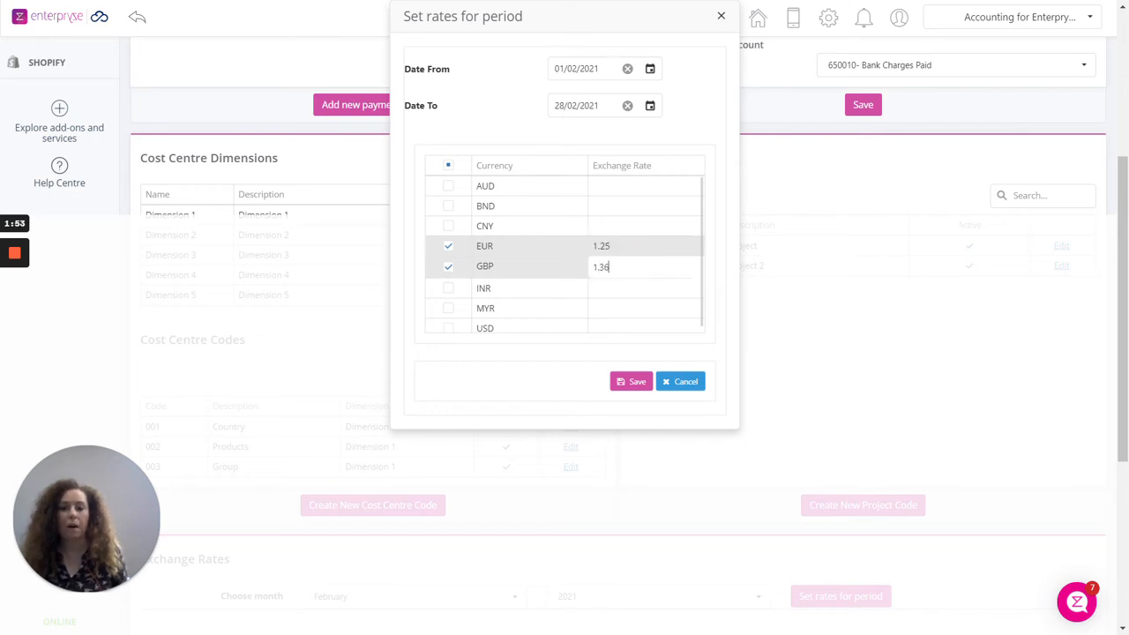
click(636, 385)
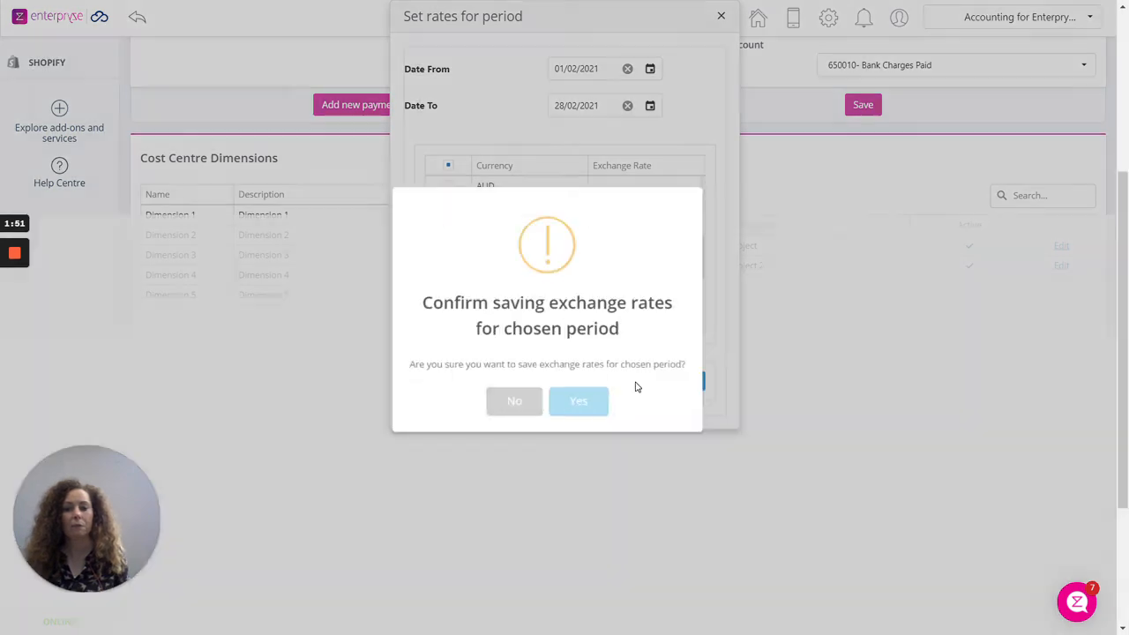
click(579, 414)
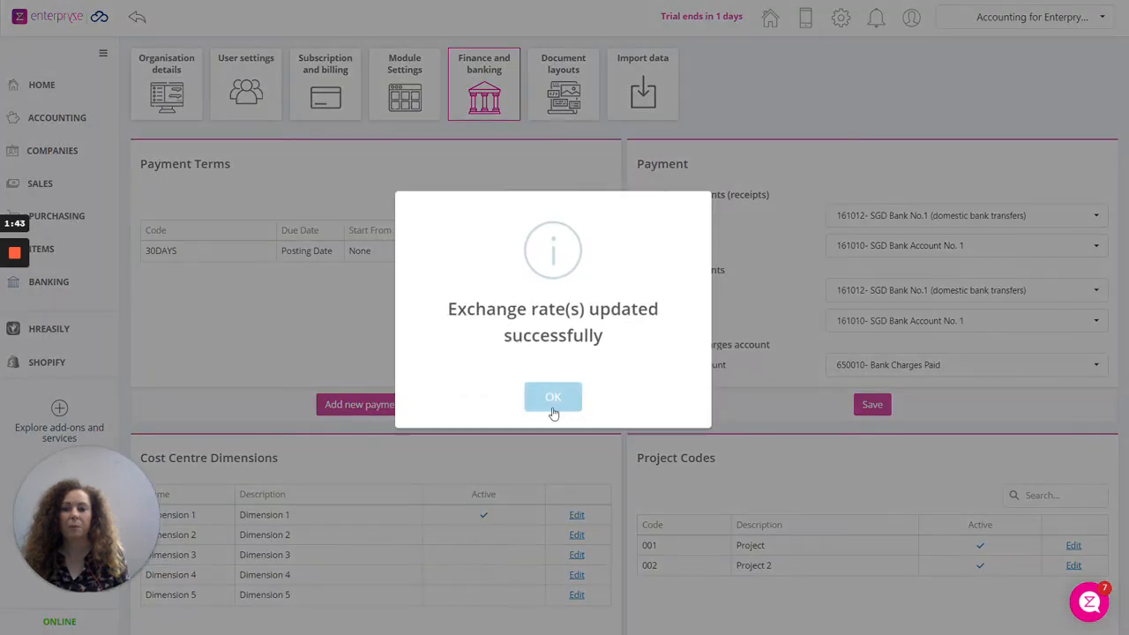
click(552, 408)
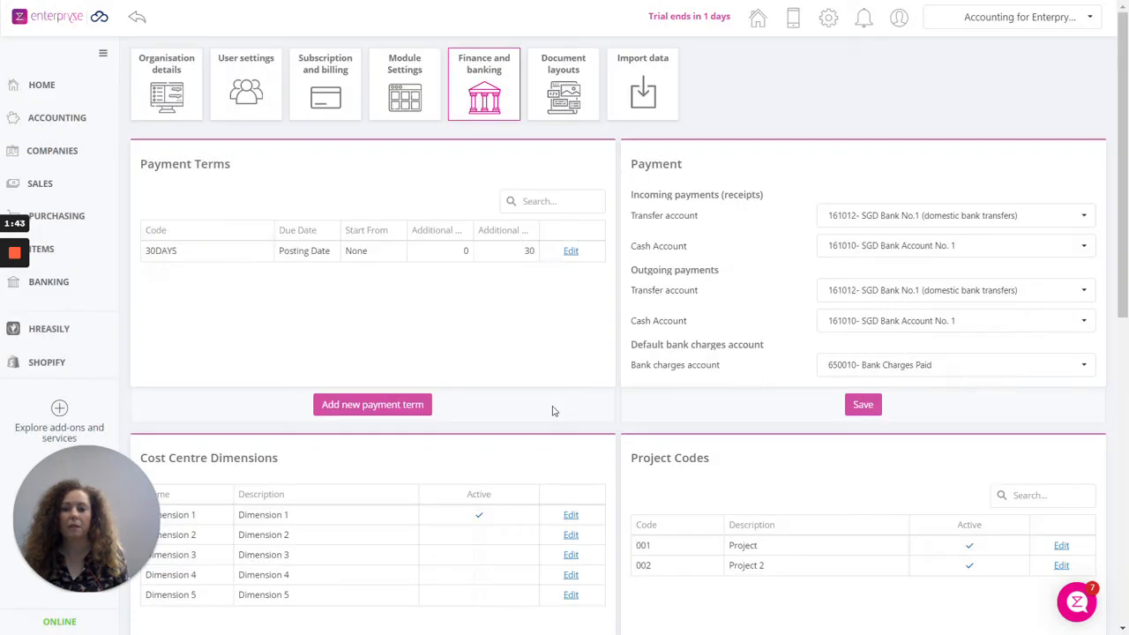
Reload the finance and banking settings and examine the daily exchange rates for February 2021.
scroll(550, 422, down, 6)
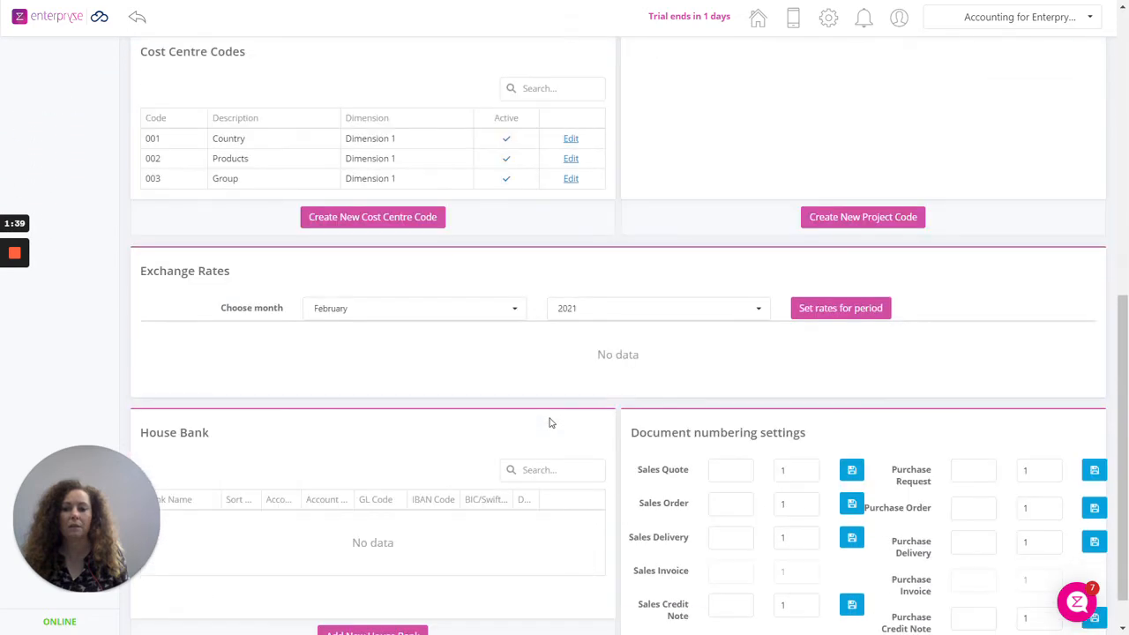
scroll(502, 370, up, 2)
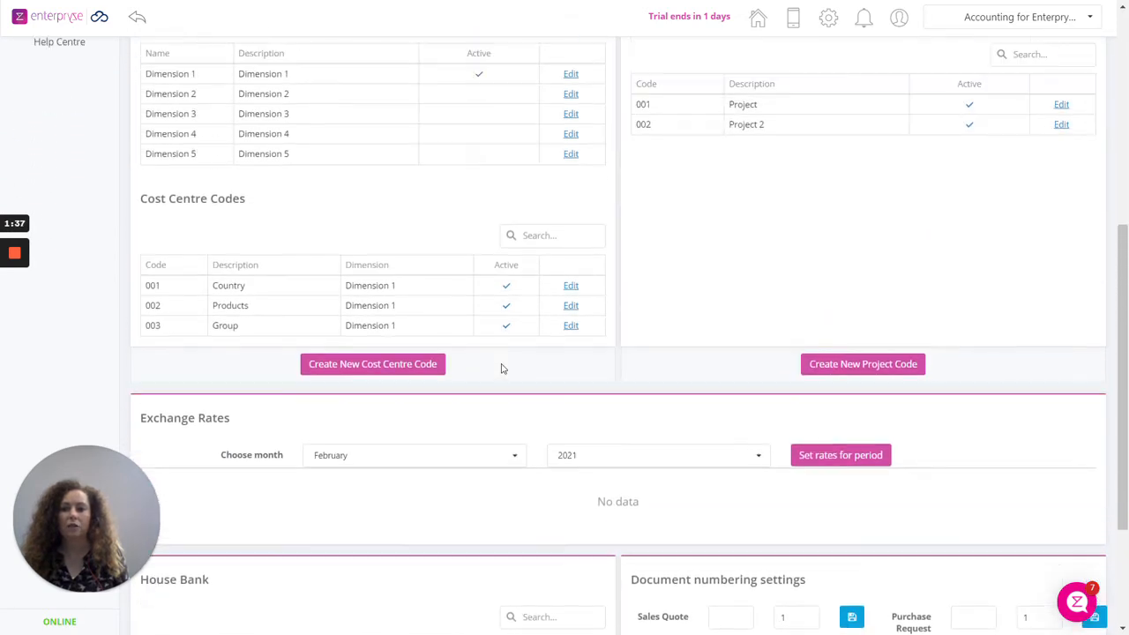
scroll(502, 369, up, 5)
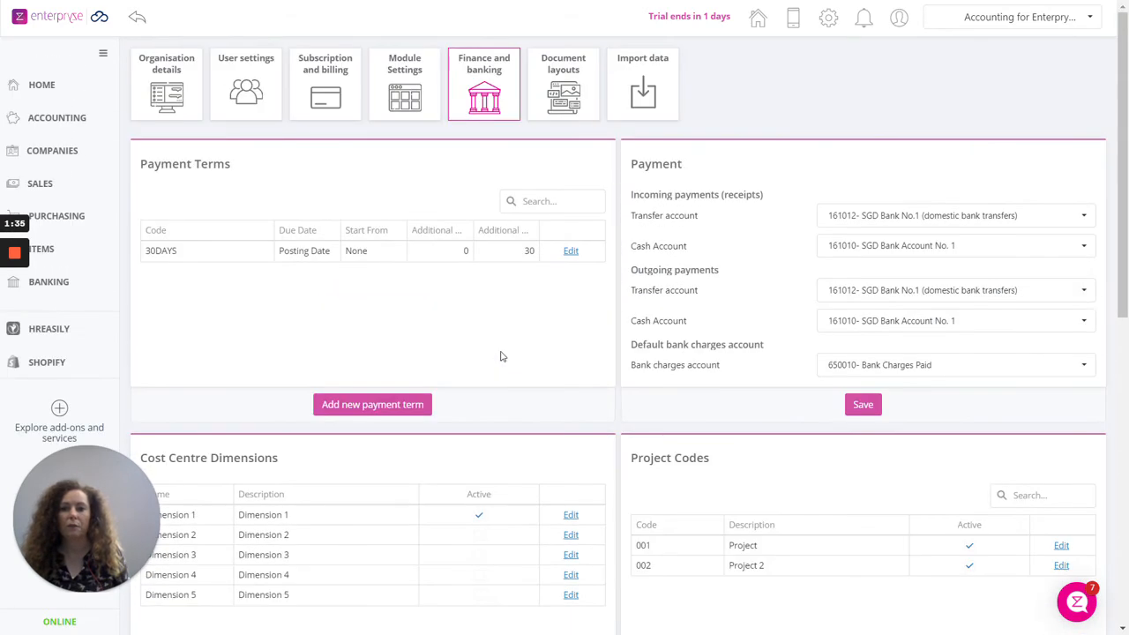
right_click(852, 134)
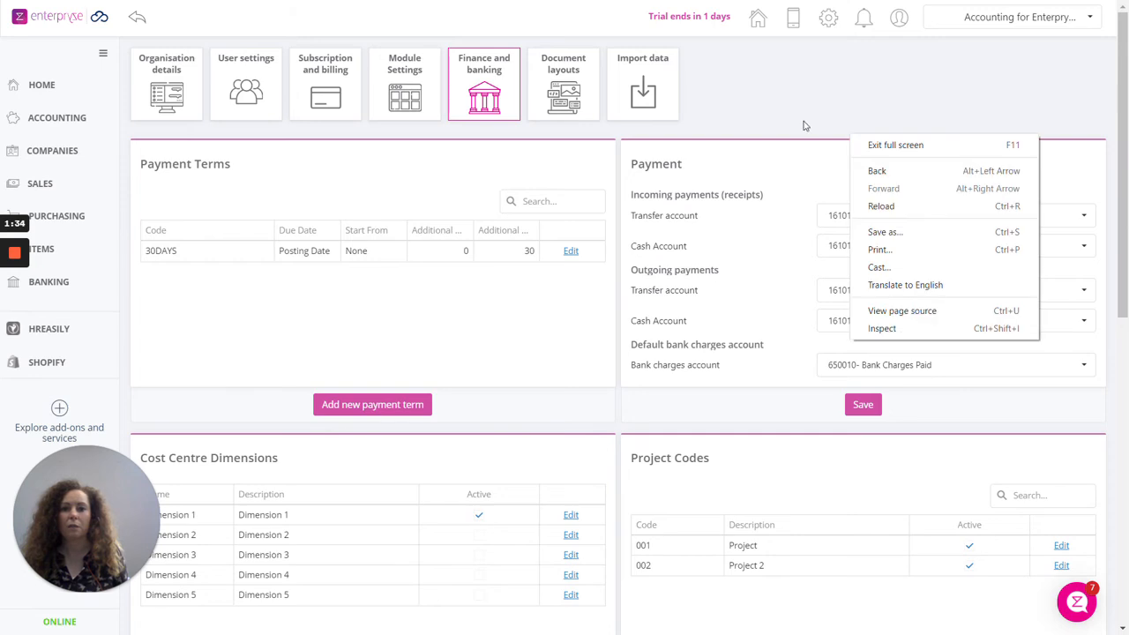
click(829, 22)
click(830, 20)
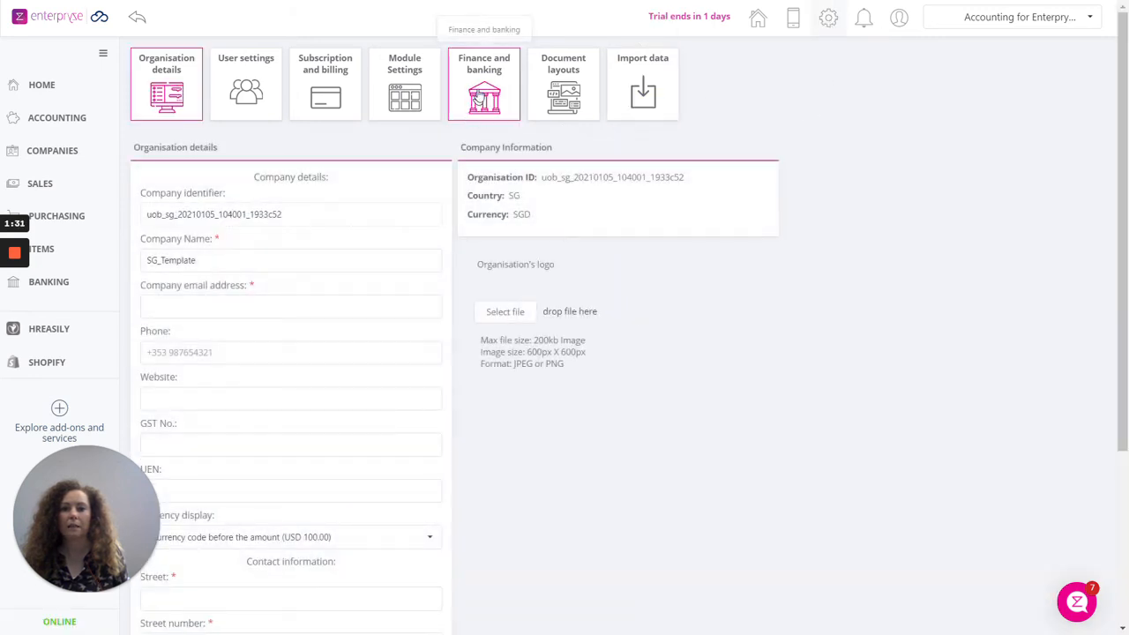
click(478, 99)
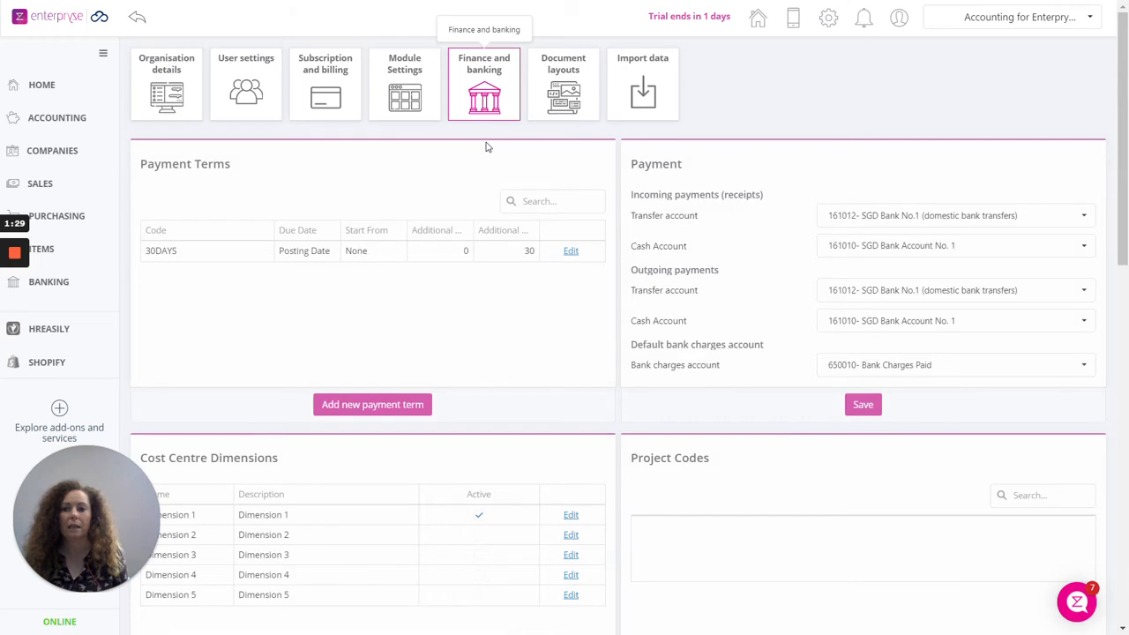
scroll(486, 148, down, 8)
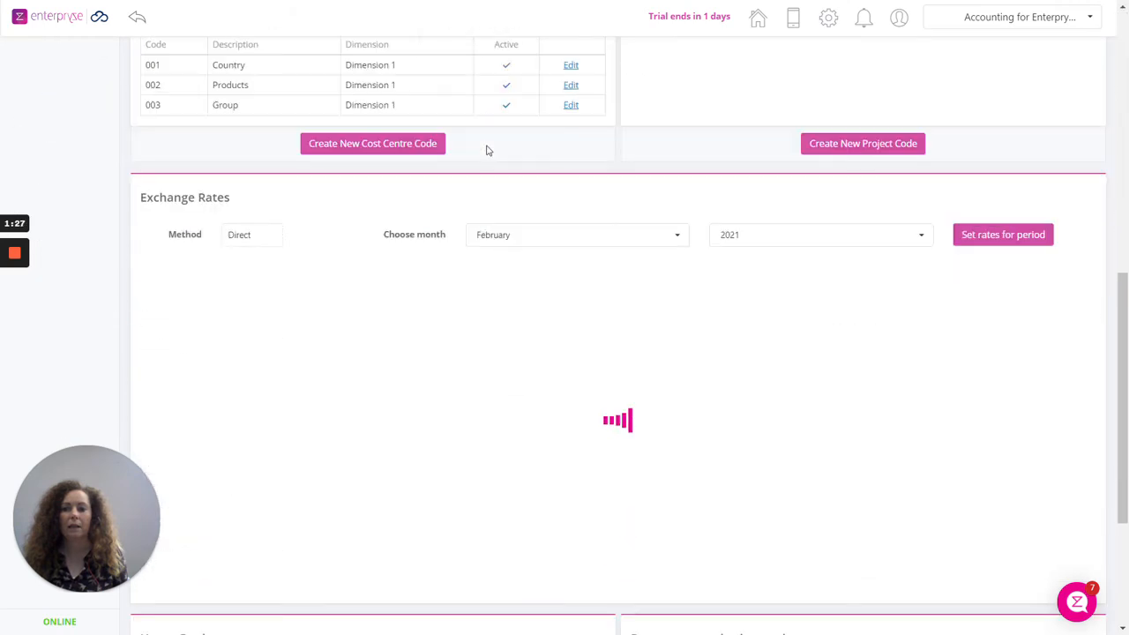
scroll(486, 150, down, 2)
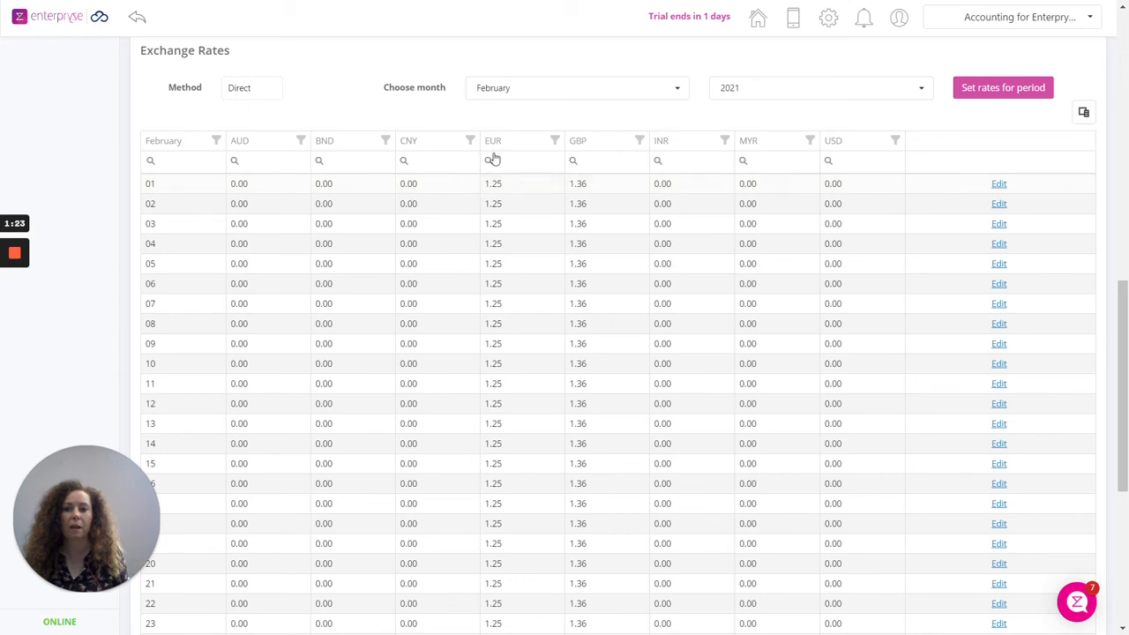
Open the 3 February exchange rates for editing and cancel the edit.
mouse_move(494, 157)
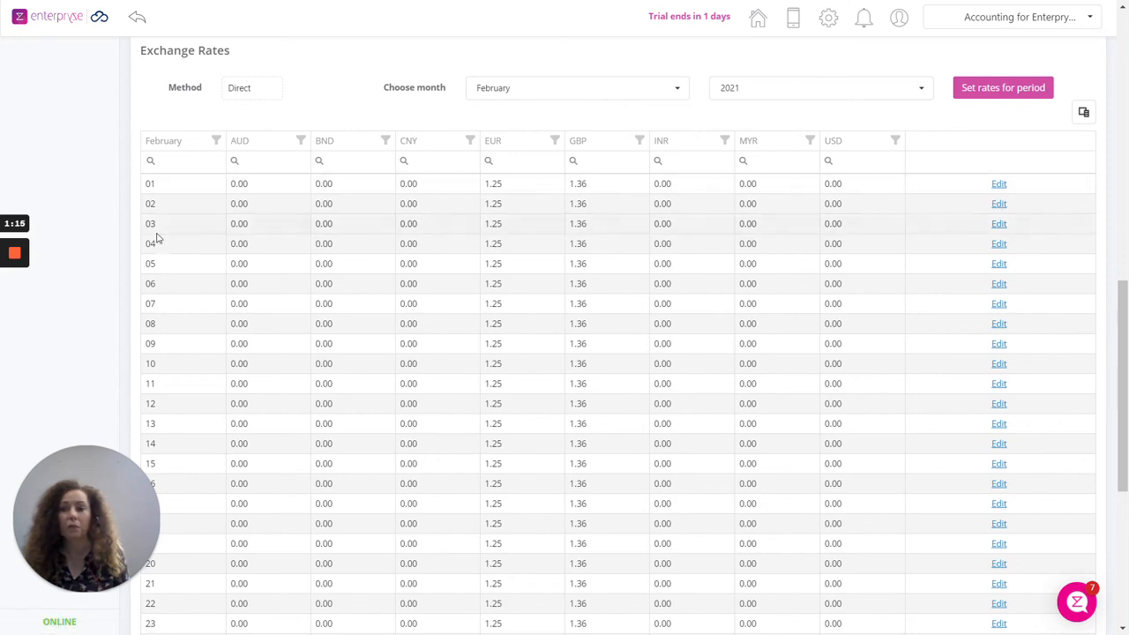
click(998, 226)
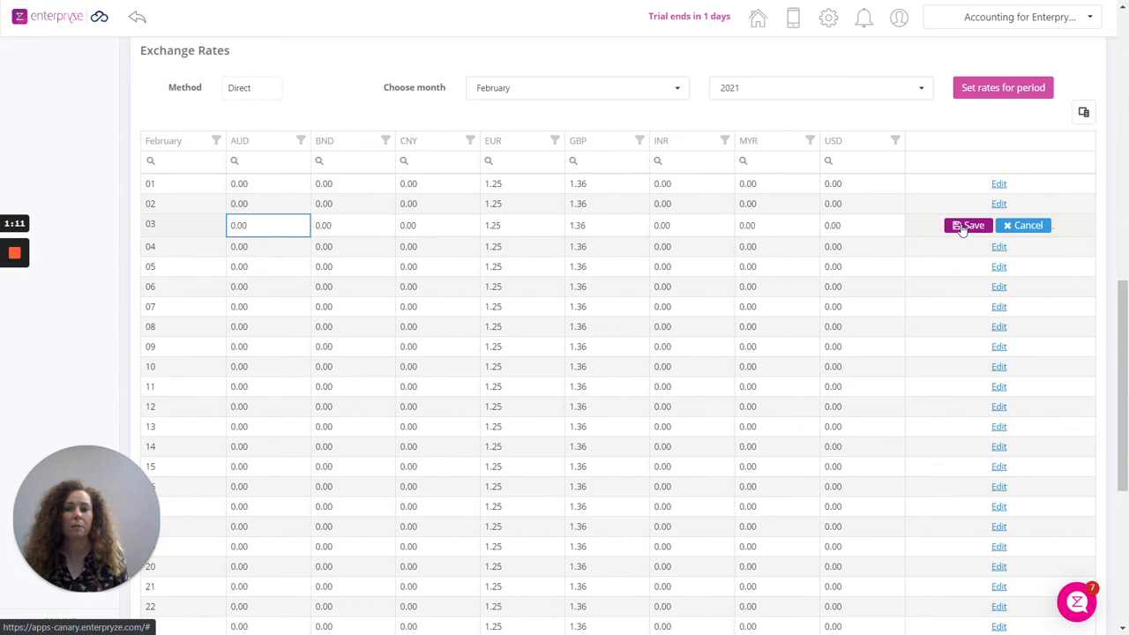
click(1034, 227)
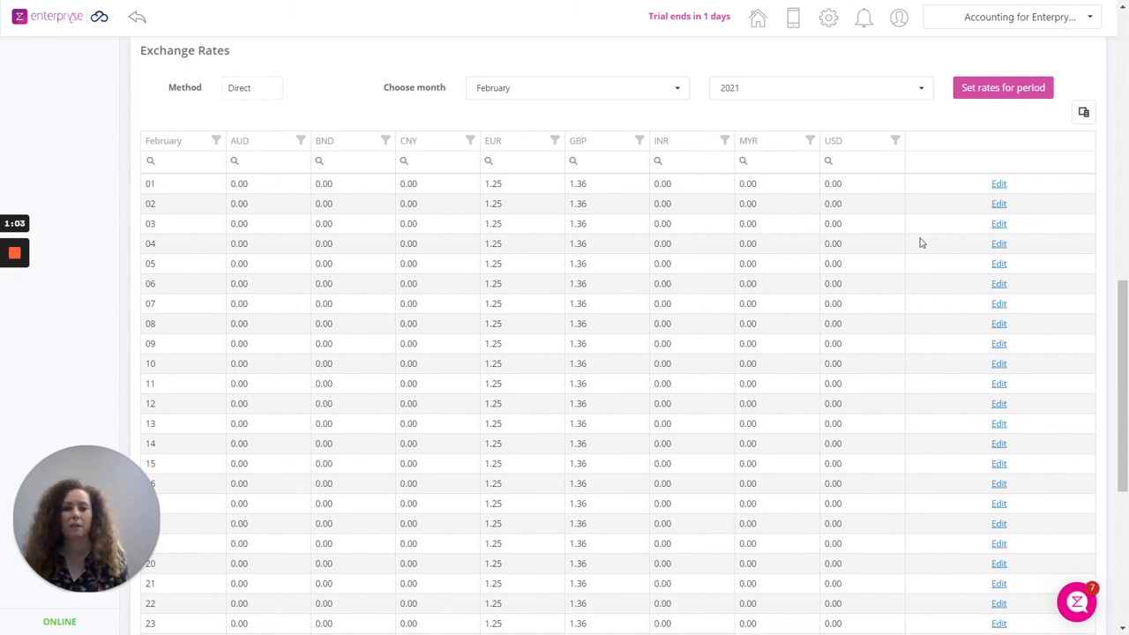
Start a new house bank entry, go through its fields from bank name to the default setting, and cancel the entry.
scroll(920, 243, down, 5)
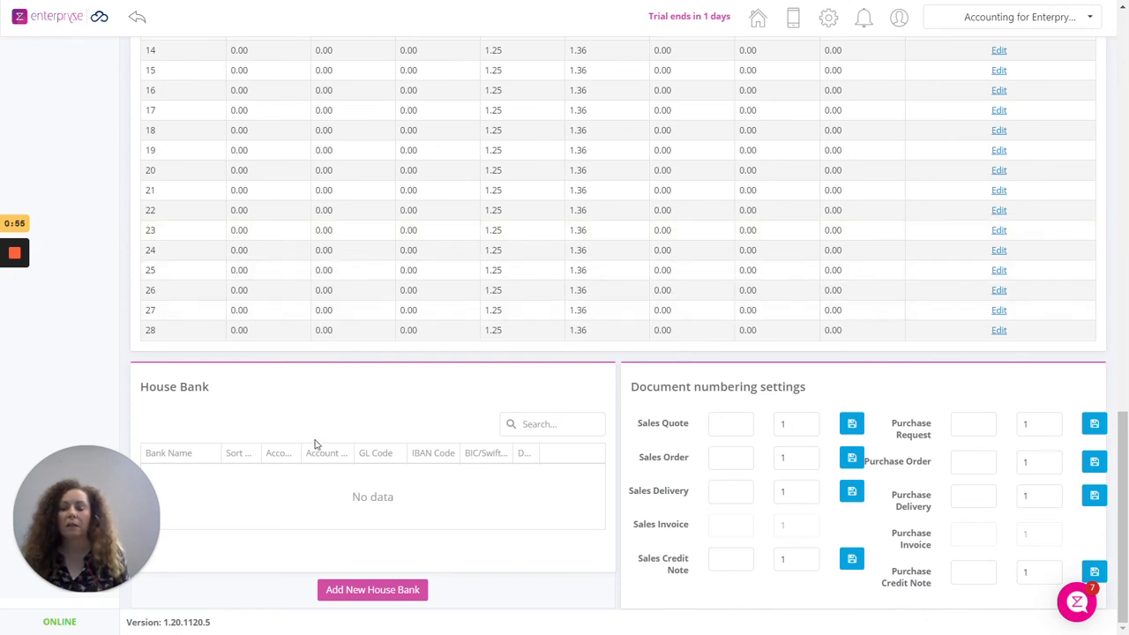
click(369, 597)
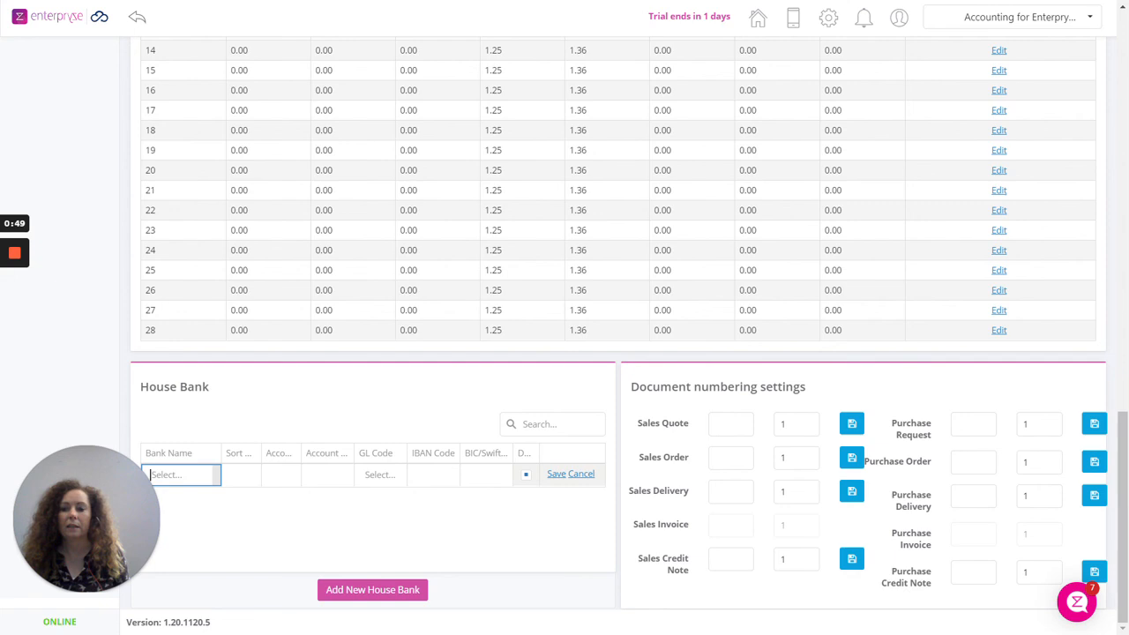
key(Tab)
key(Tab)
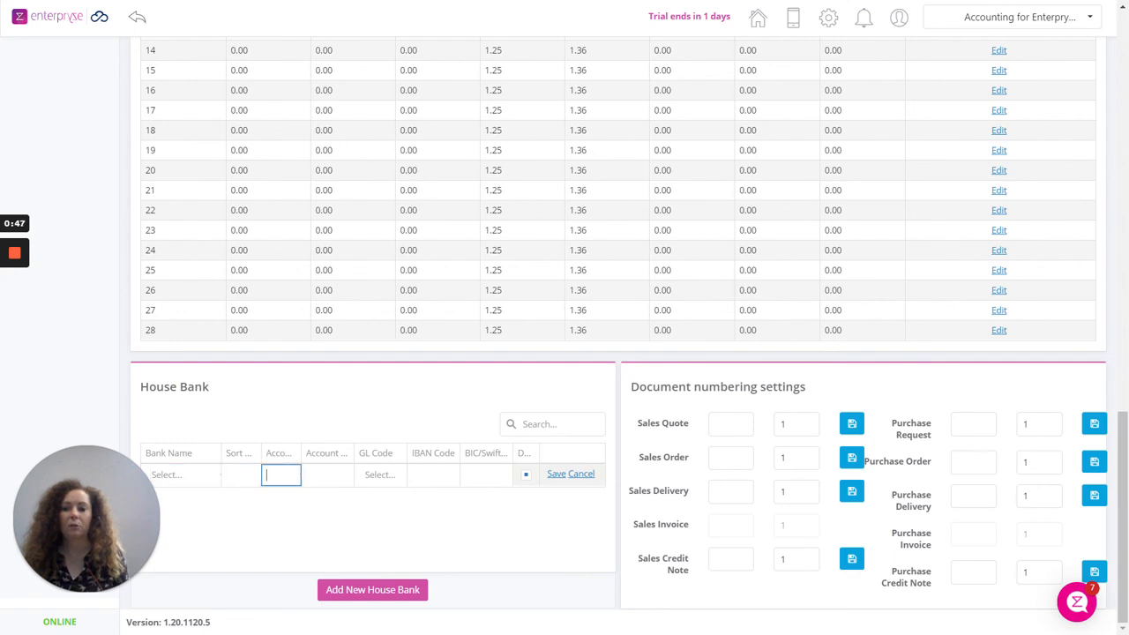
key(Tab)
key(Tab)
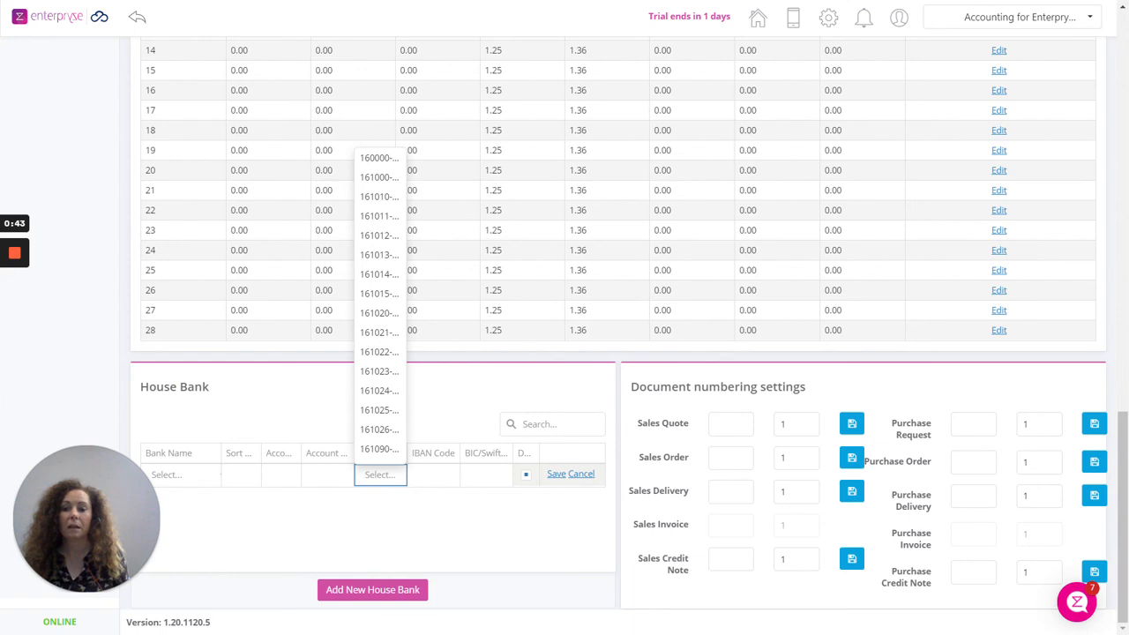
key(Tab)
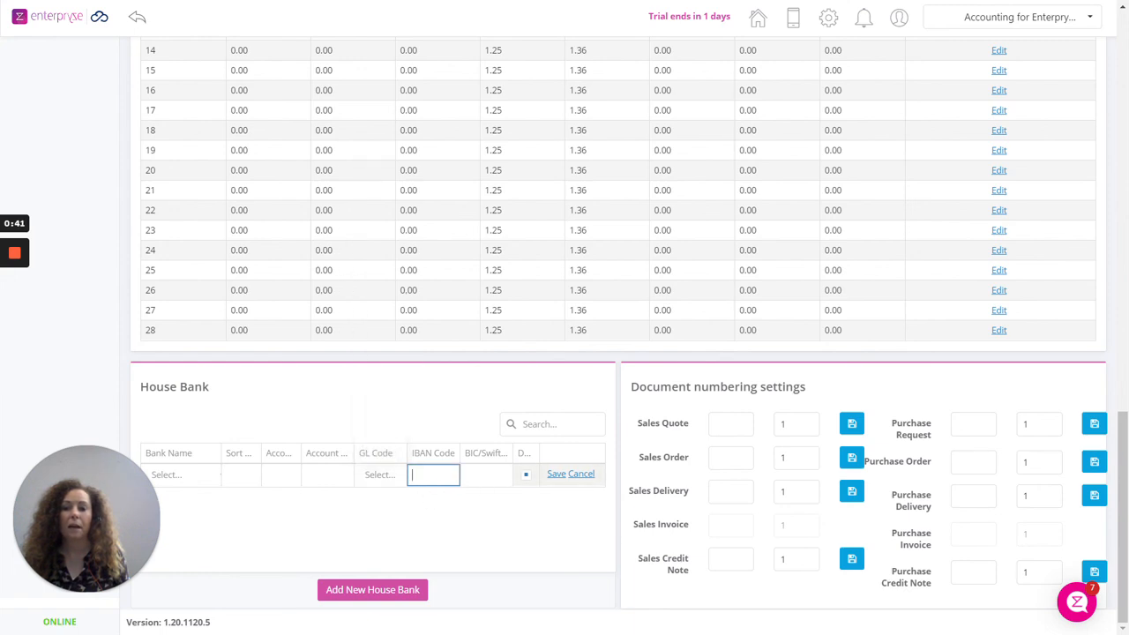
click(526, 478)
click(583, 478)
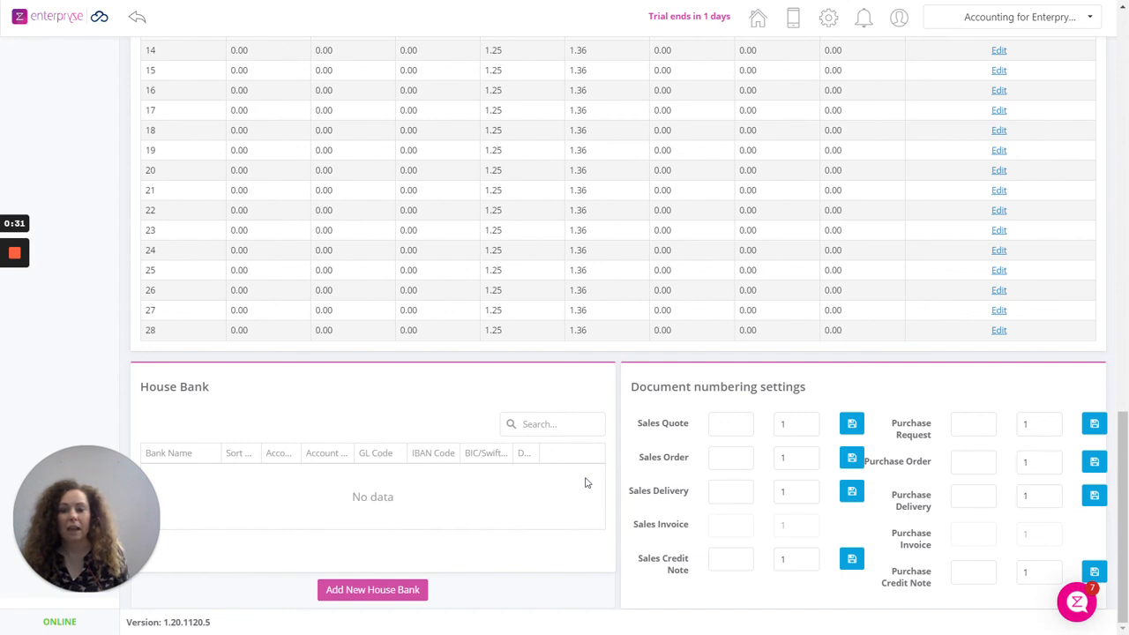
Return to the payment terms and payment settings, open the support messenger and look through its options down to the Enterpryze Help Centre link.
scroll(495, 446, up, 2)
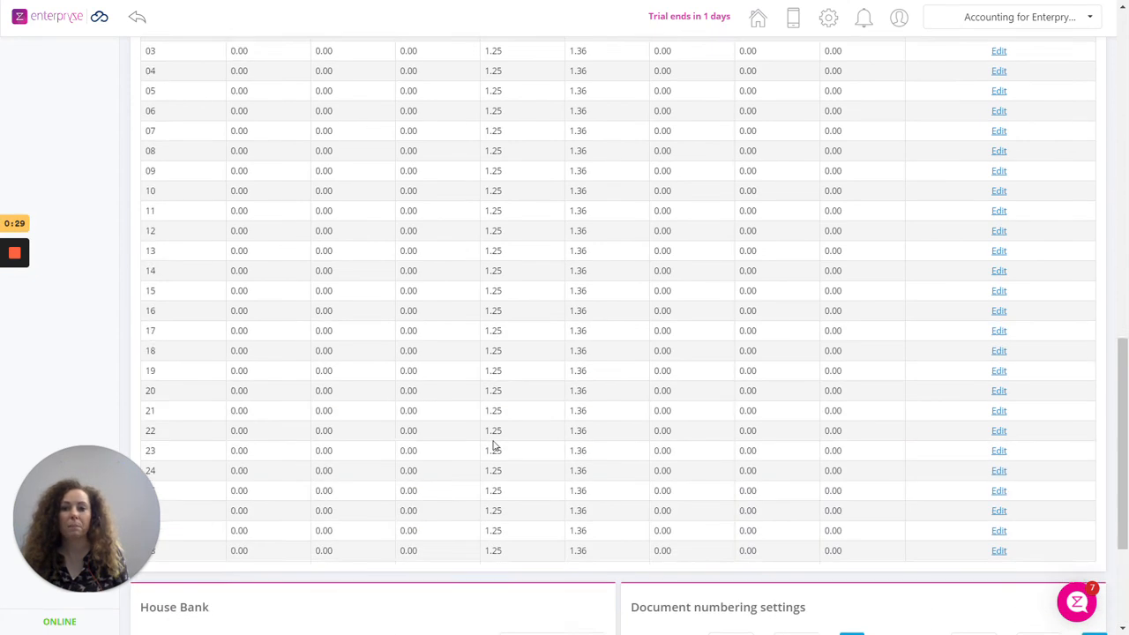
scroll(495, 445, up, 10)
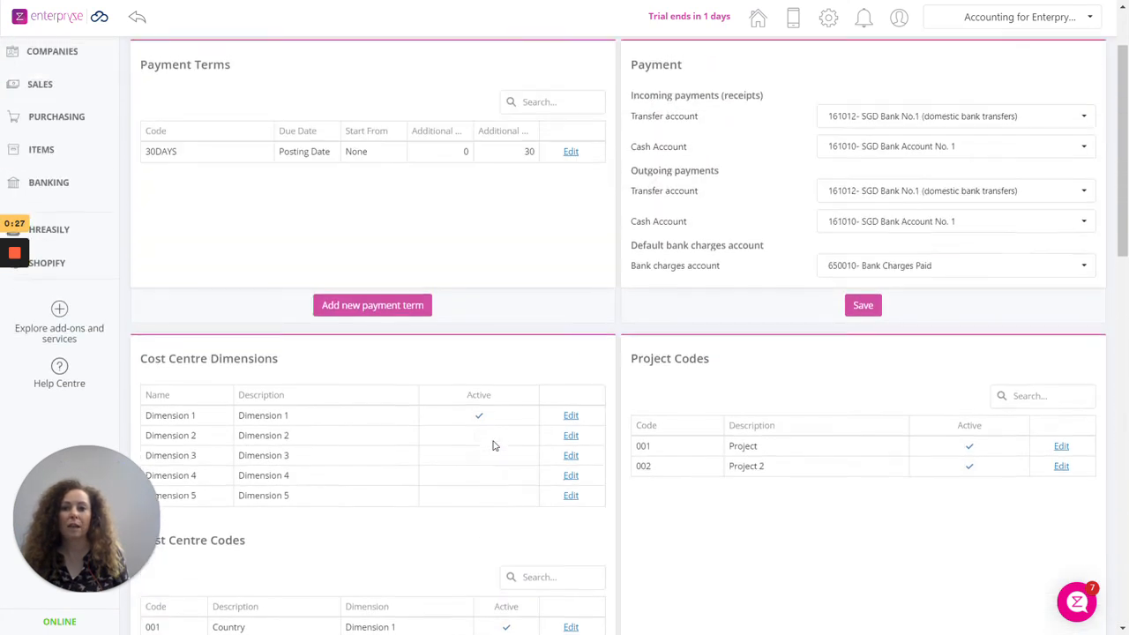
scroll(495, 445, up, 2)
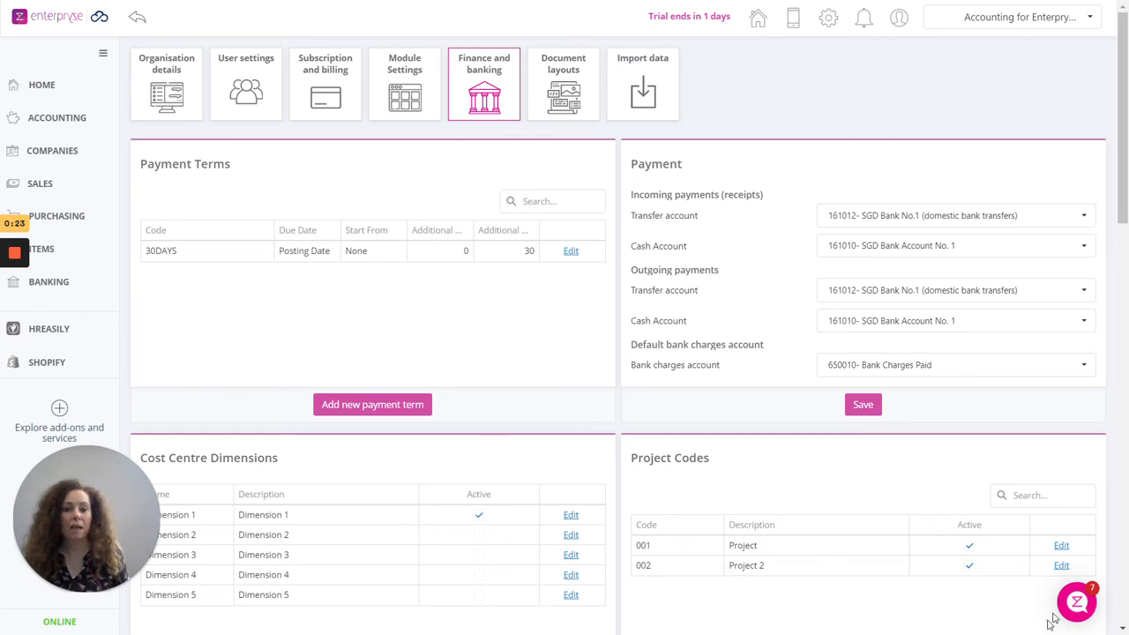
click(1076, 603)
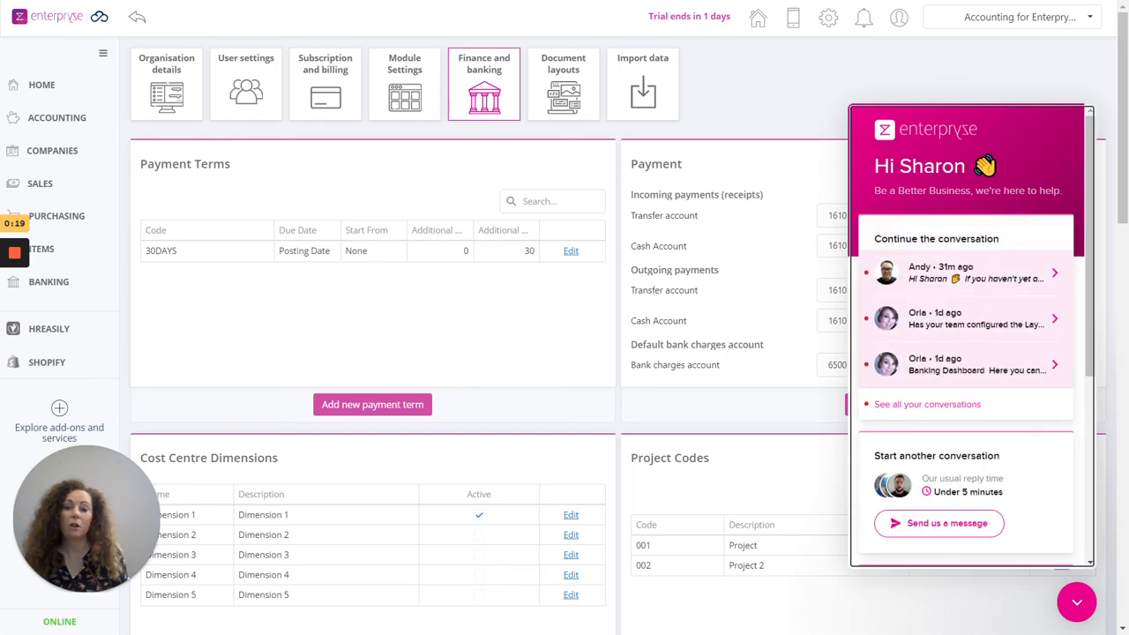
scroll(988, 432, down, 5)
scroll(987, 441, down, 1)
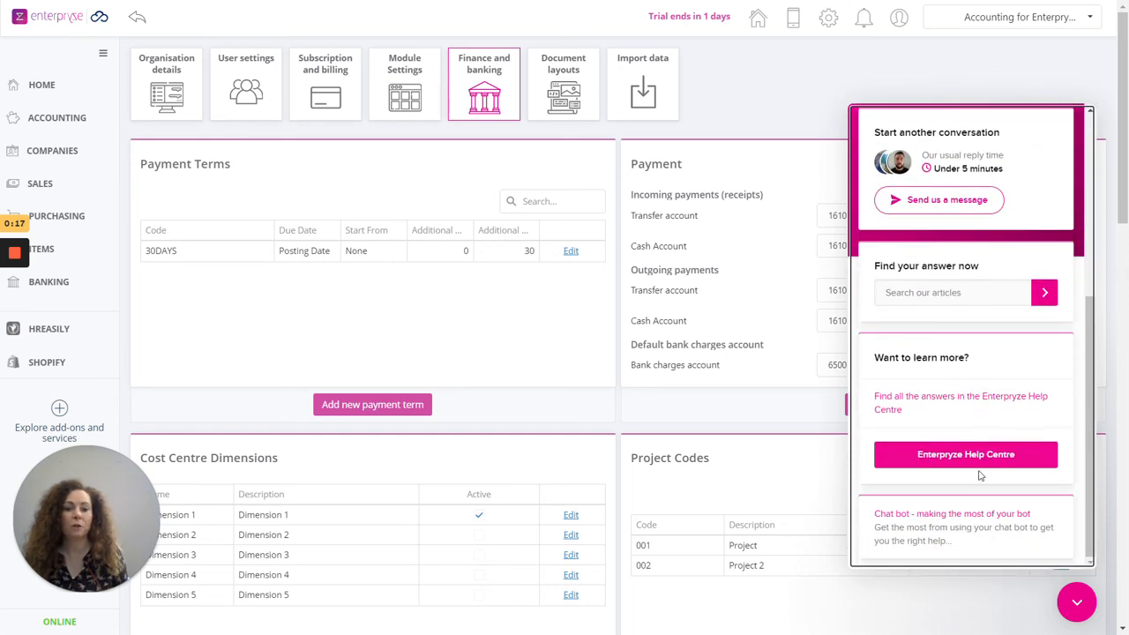